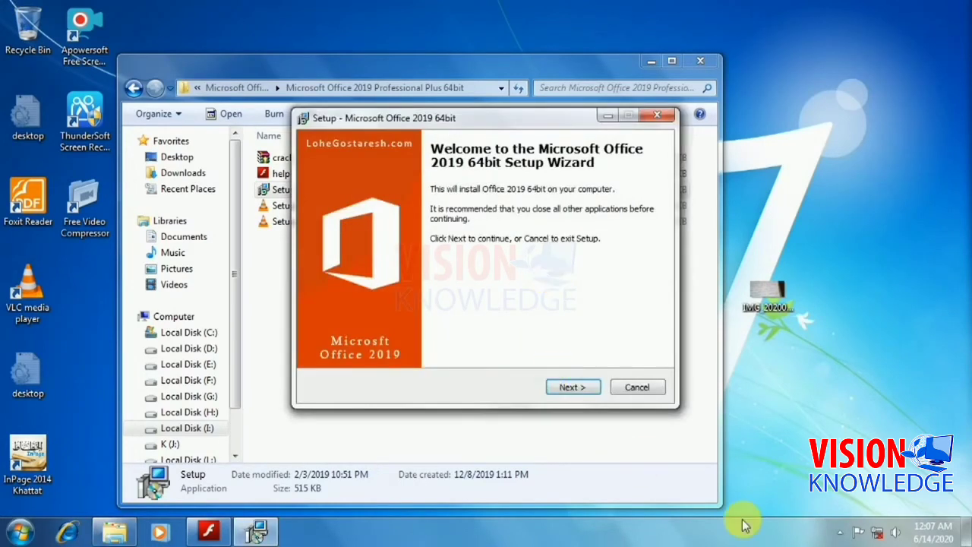
Step: Unpack the Microsoft Office 2019 64bit setup files to C:\GSTemp\Microsoft Office 2019 64bit and finish the wizard with no launch option enabled
left_click(838, 532)
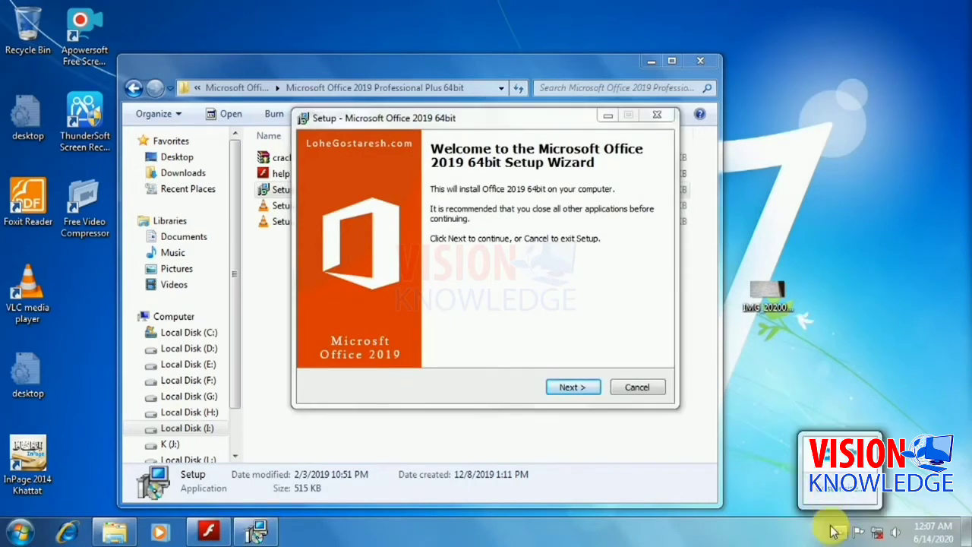
left_click(575, 384)
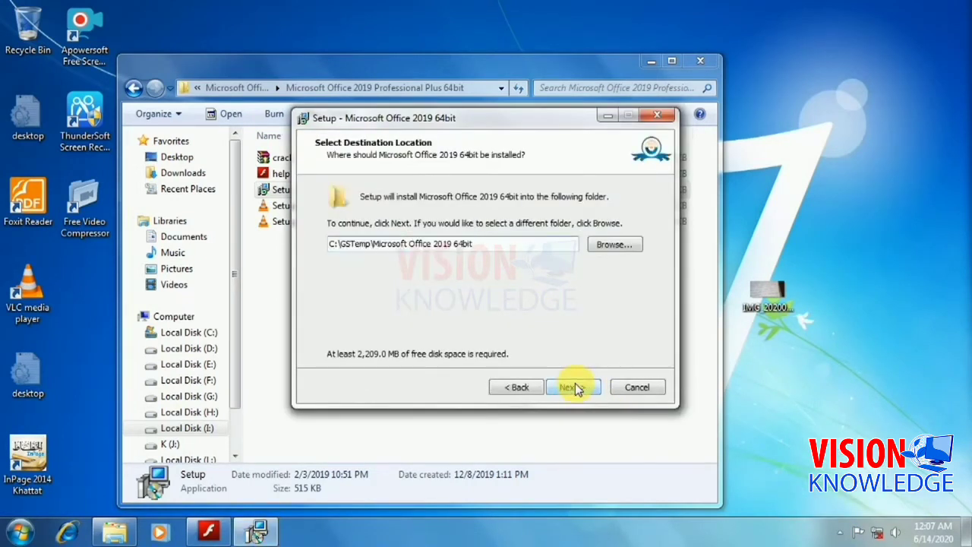
left_click(575, 385)
left_click(569, 387)
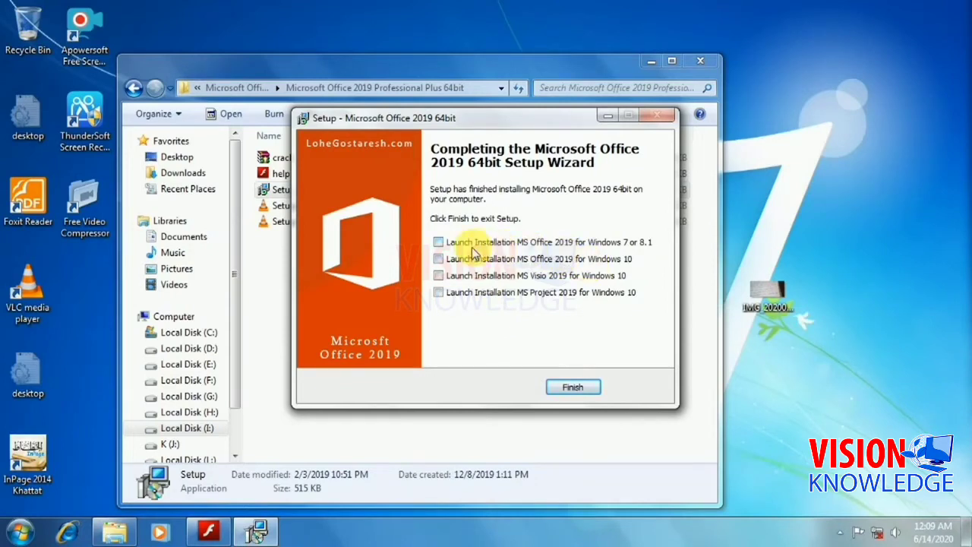
left_click(438, 241)
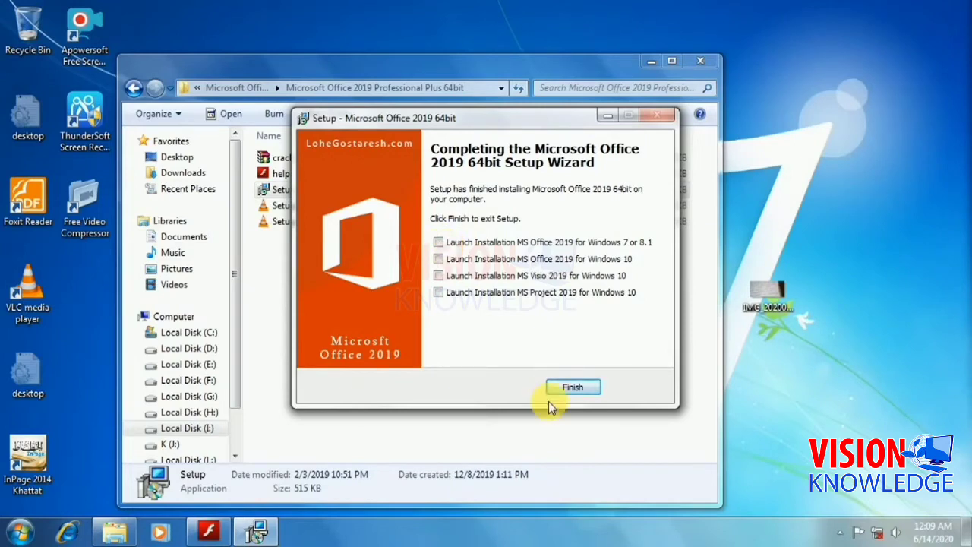
left_click(562, 387)
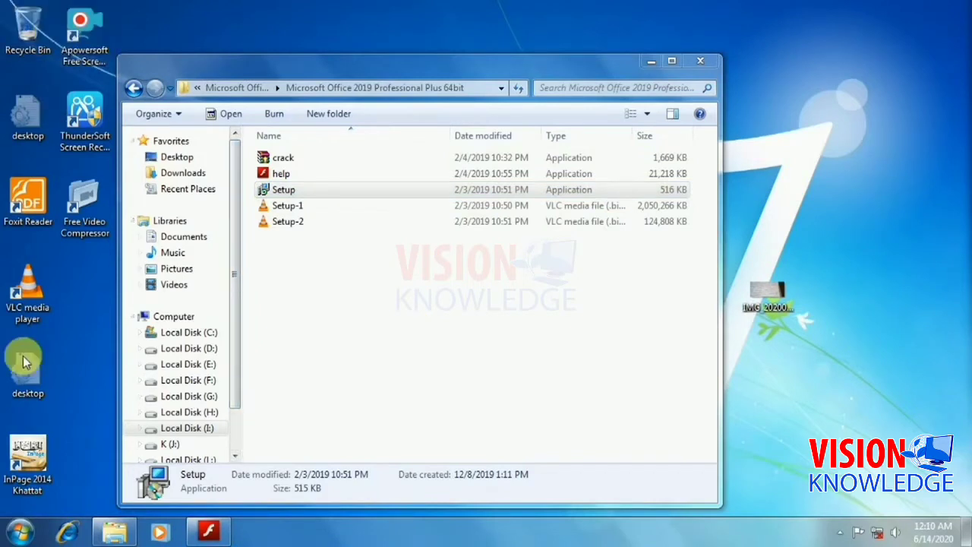
Step: Open C:\GSTemp\Microsoft Office 2019 64bit and run Win7-8.1-Launcher as administrator
left_click(15, 538)
left_click(228, 308)
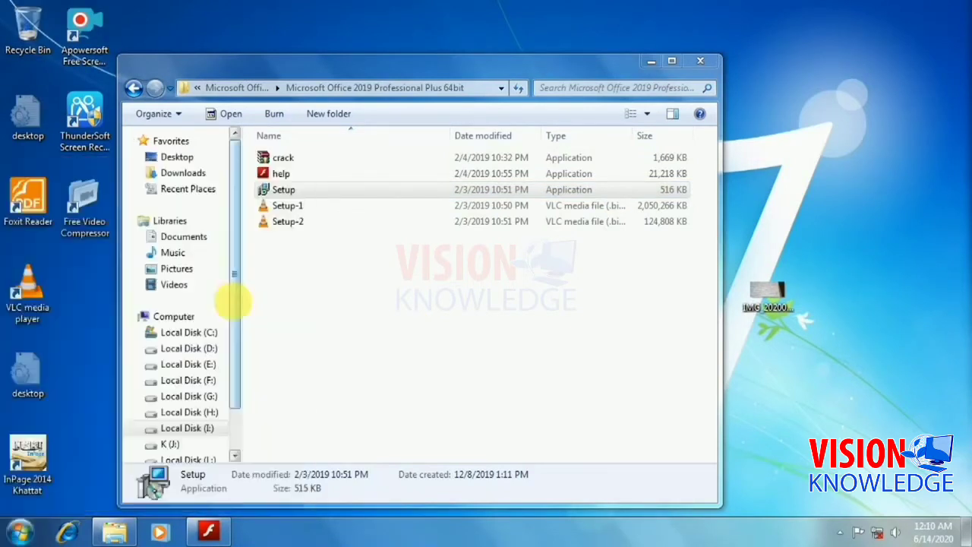
double_click(381, 156)
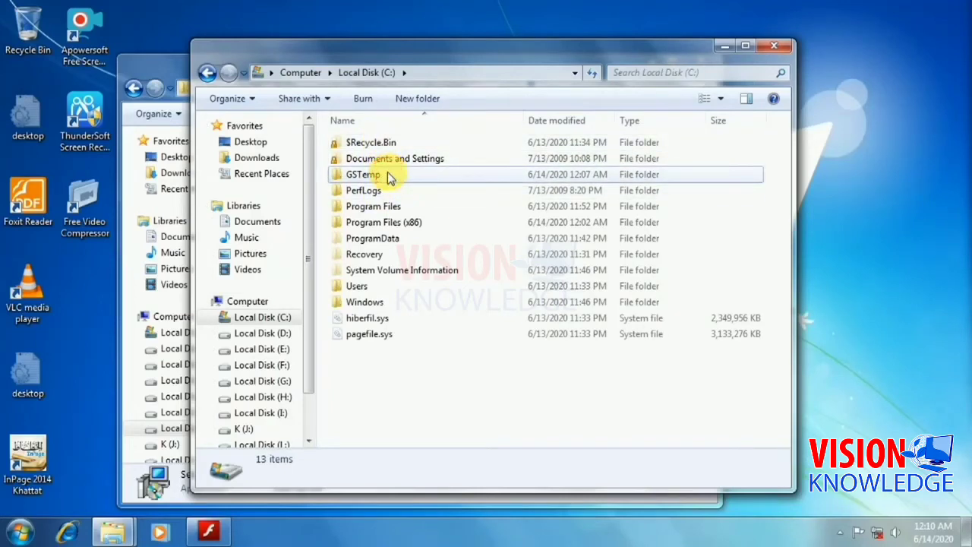
double_click(385, 174)
double_click(395, 143)
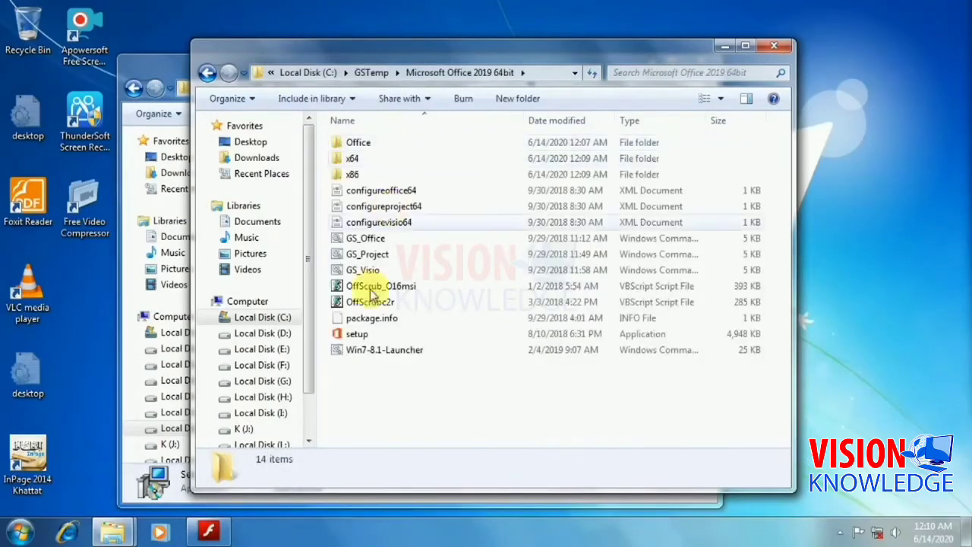
right_click(379, 352)
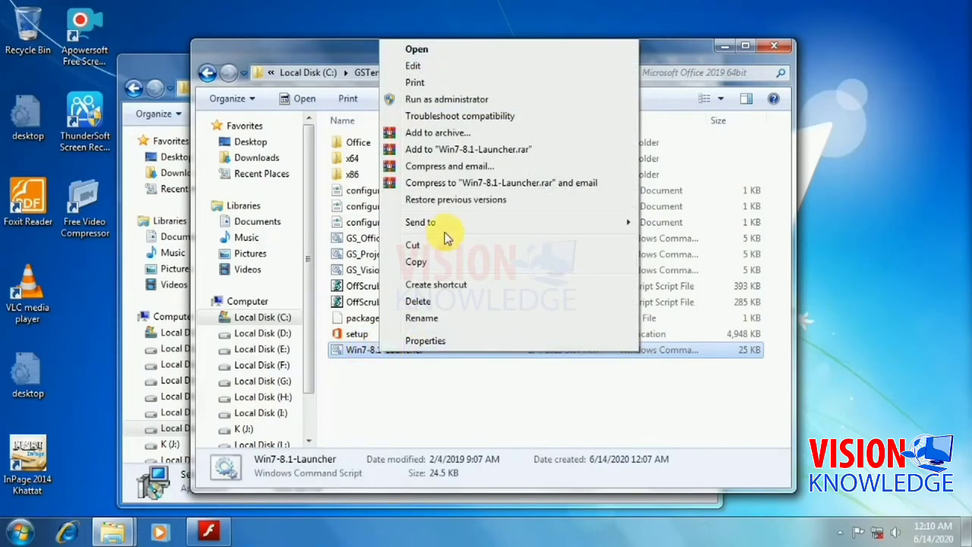
left_click(444, 99)
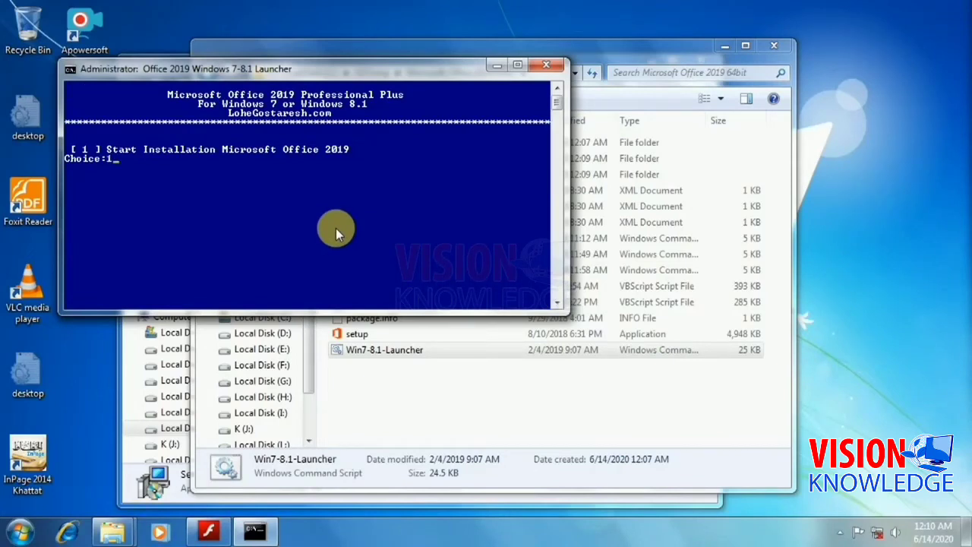
Step: Start the offline Office 2019 installation and choose version 16.0.10827.20138, 64 bit and language en-US
key("Return")
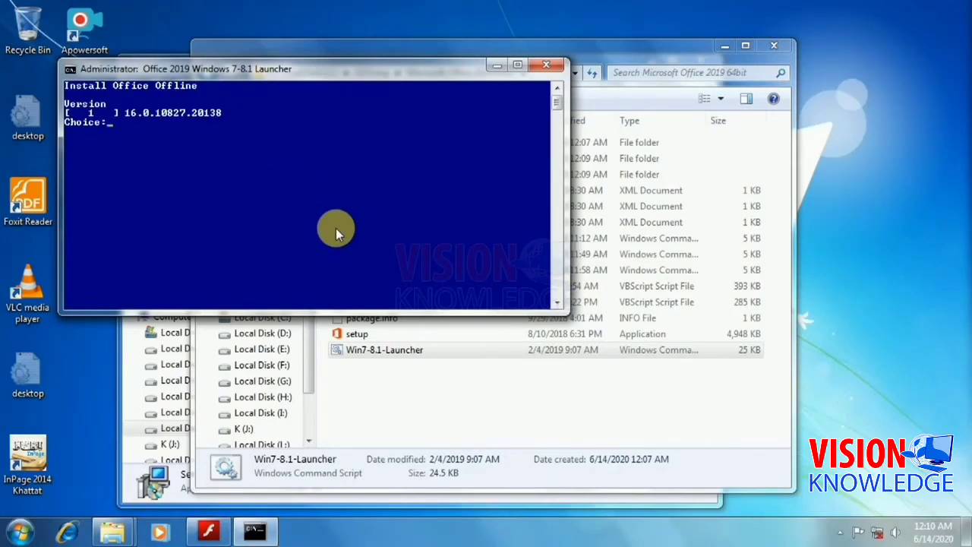
type("1")
key("Return")
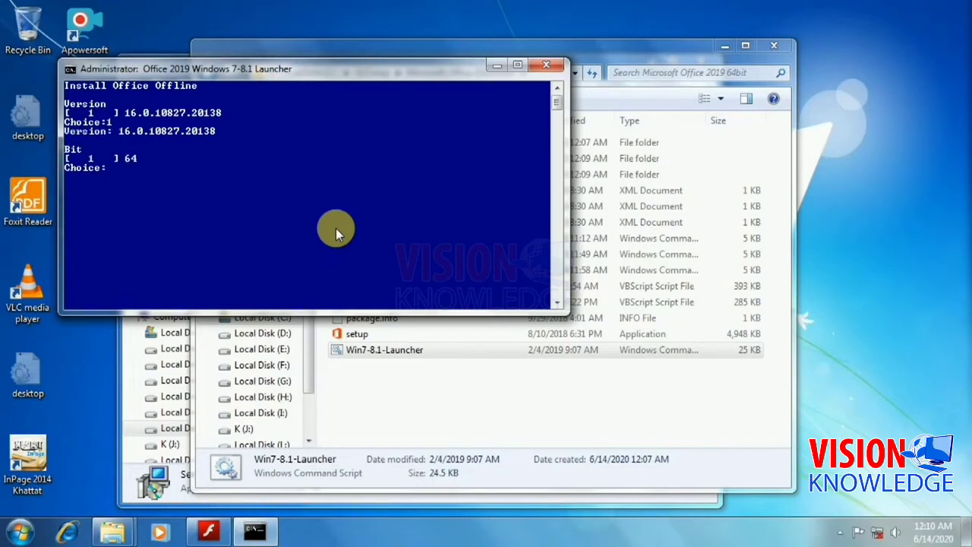
type("1")
key("Return")
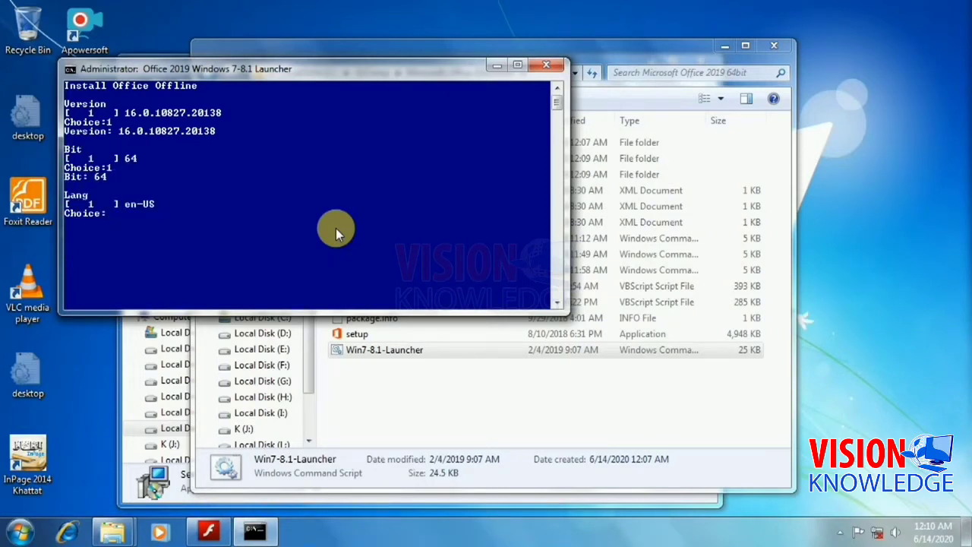
type("1")
key("Return")
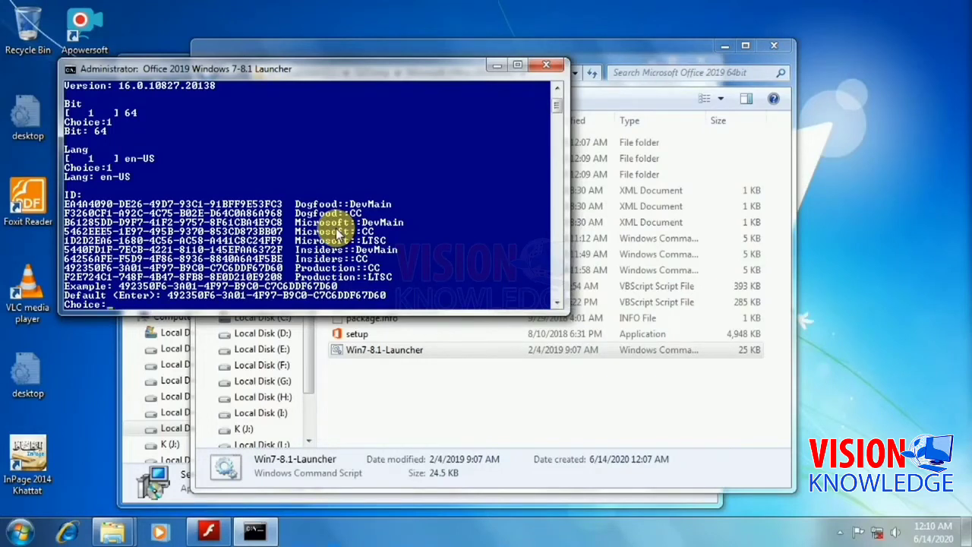
Step: Accept the default channel ID, ProPlus2019Volume and no excluded apps, run the installation with option 1, and close the launcher window
key("Return")
key("Return")
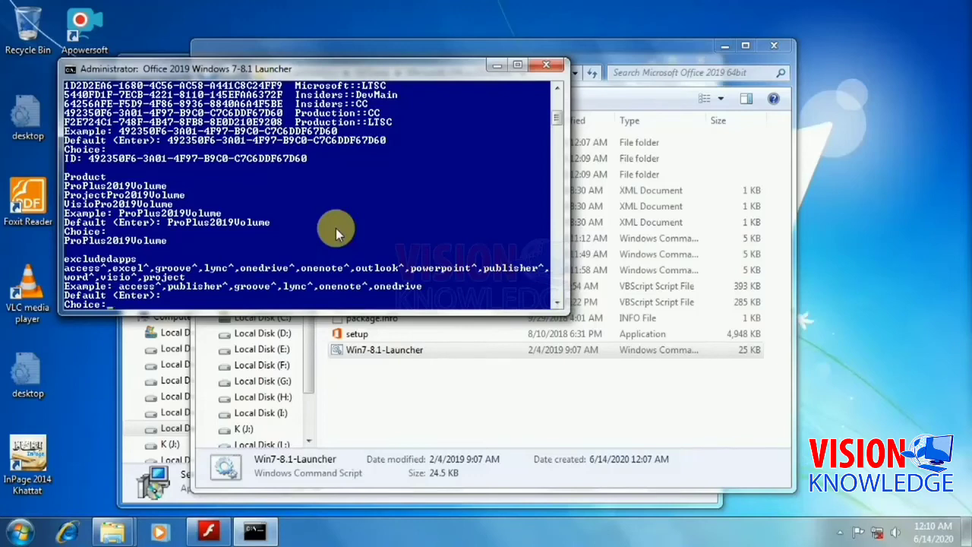
key("Return")
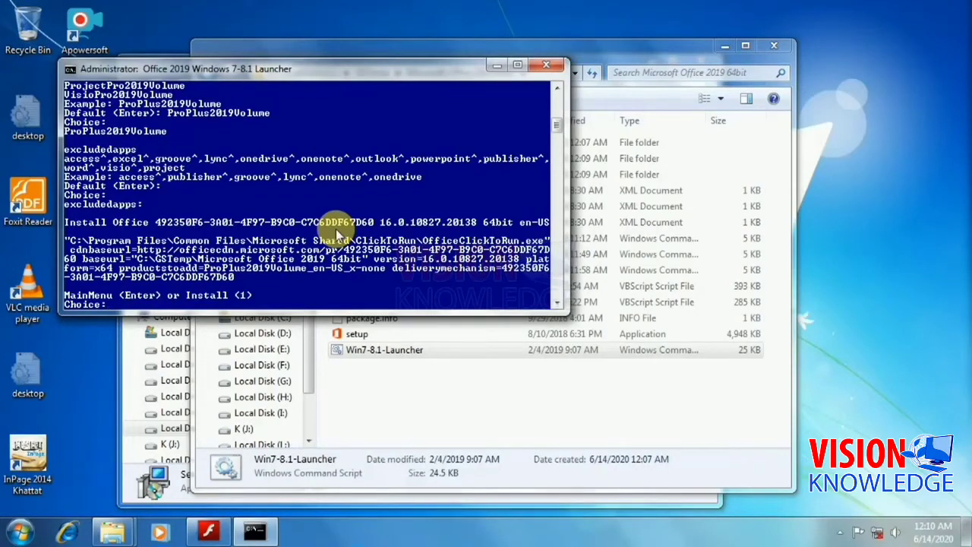
type("1")
key("Return")
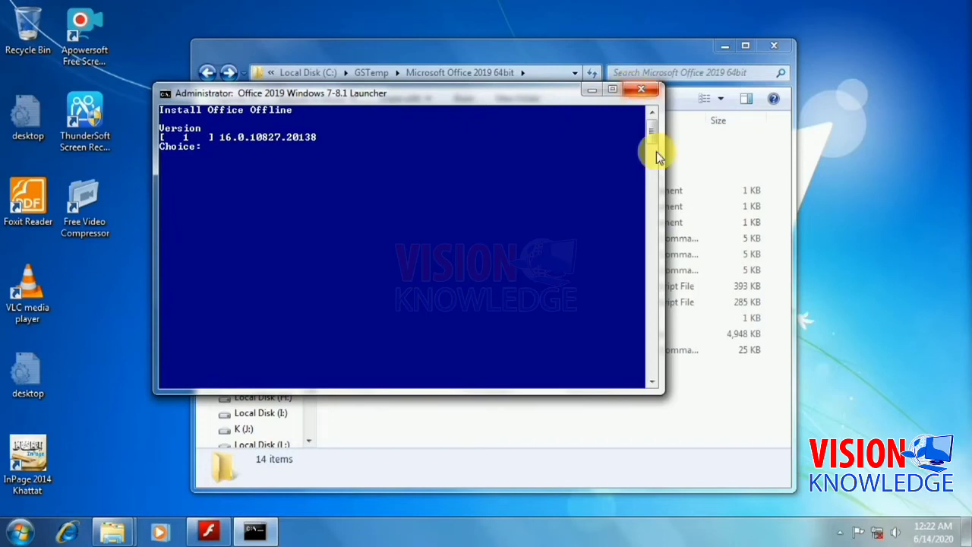
left_click(640, 90)
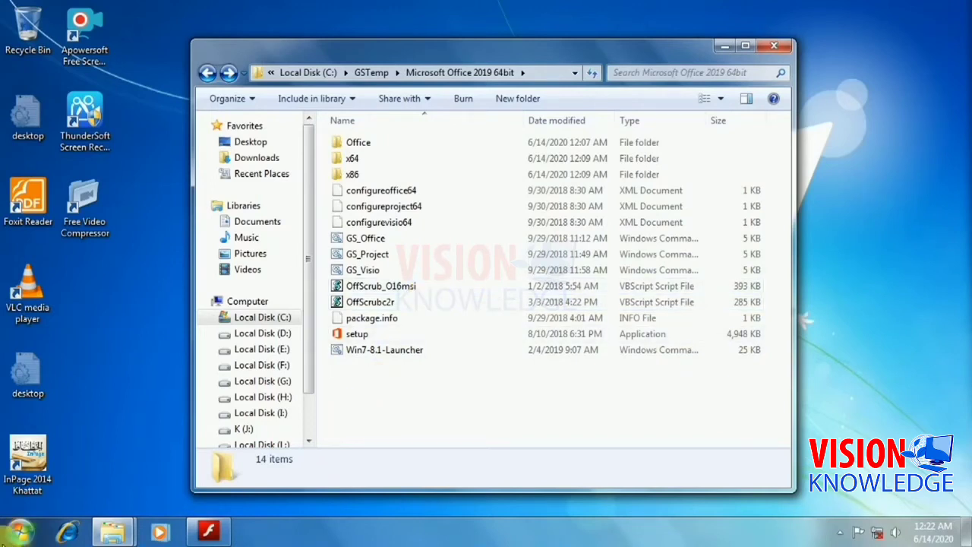
Step: Launch Word from the installed programs and accept the Microsoft Office license agreement
left_click(10, 536)
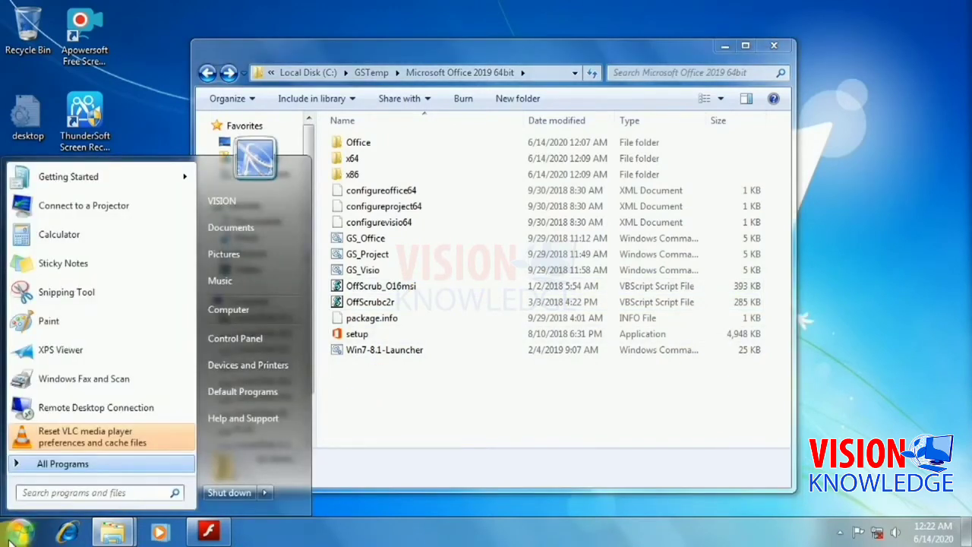
left_click(72, 462)
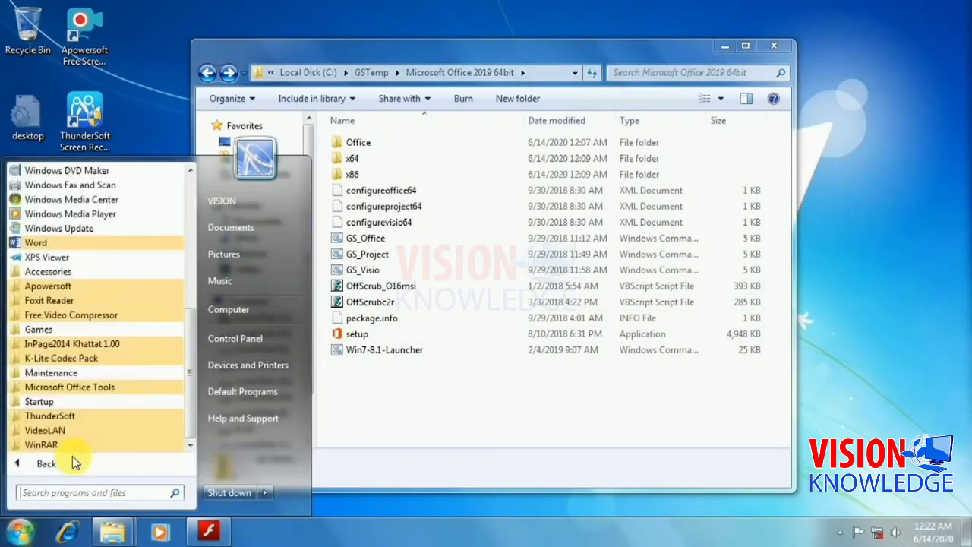
left_click(50, 242)
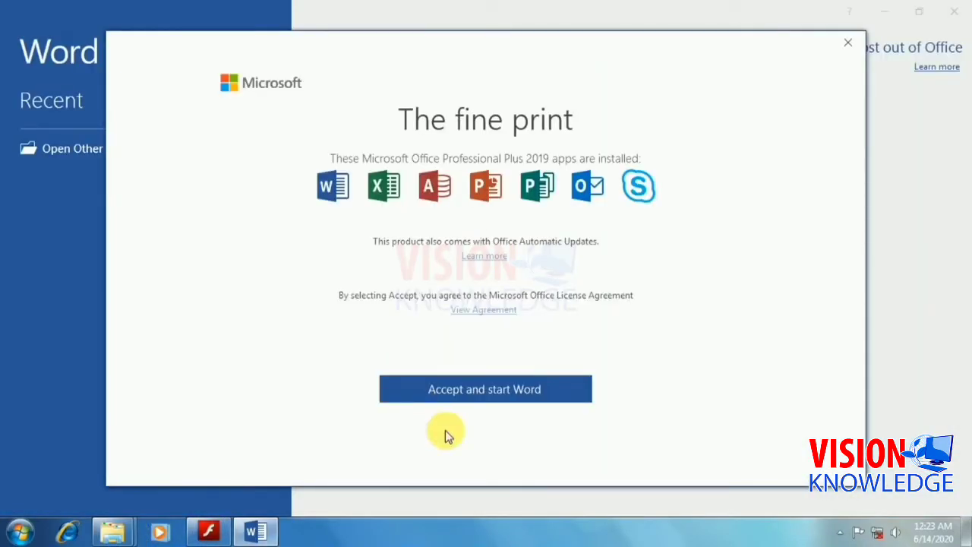
left_click(473, 393)
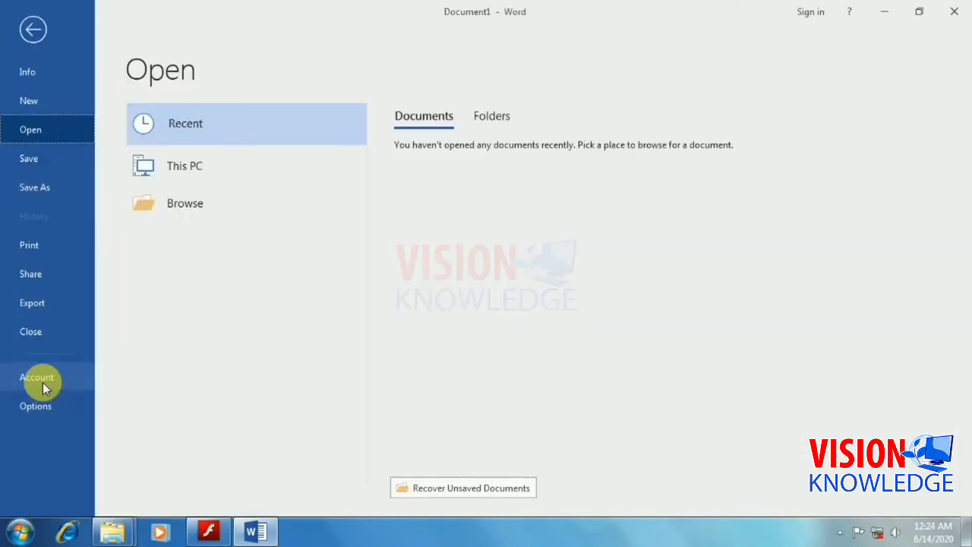
Step: Check the Office product information on Word's Account page, and close Word
left_click(37, 380)
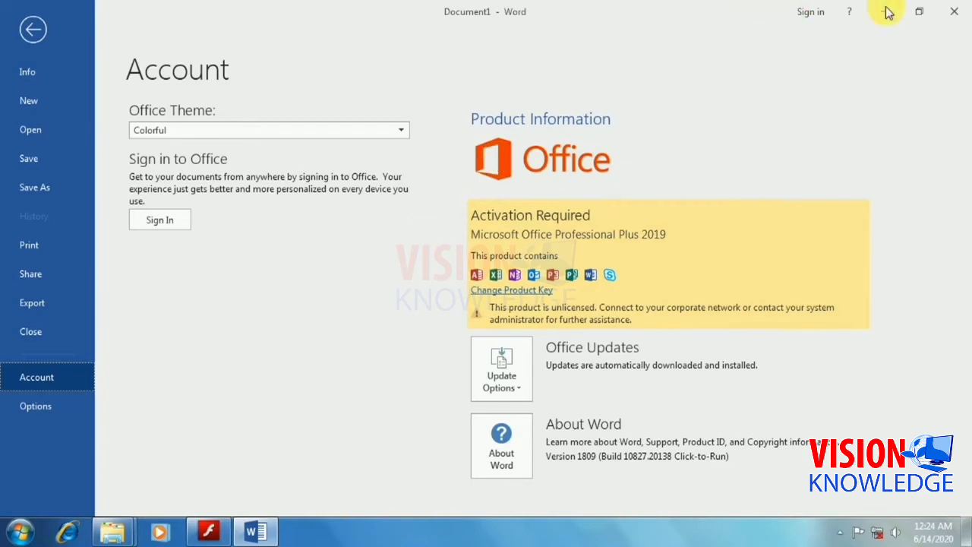
key("Escape")
left_click(919, 12)
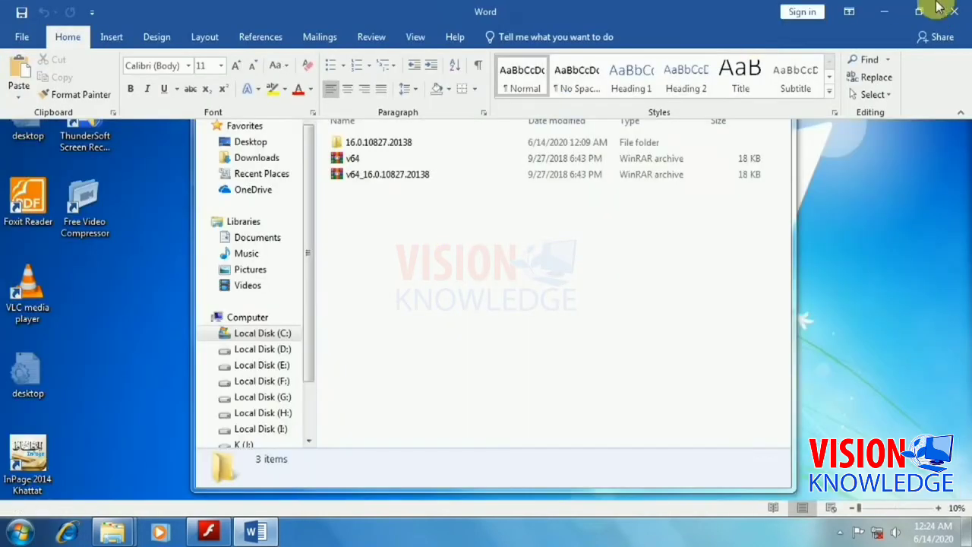
left_click(954, 11)
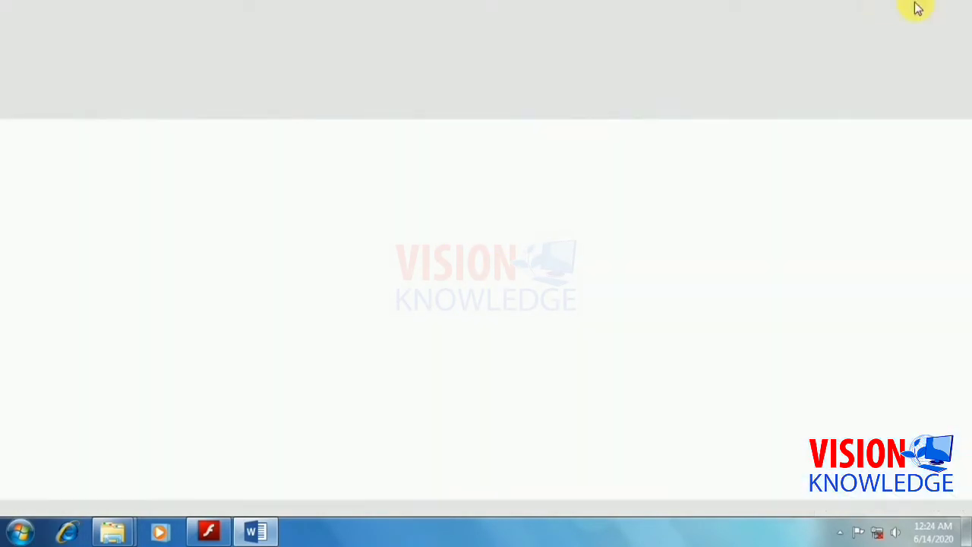
Step: Switch to the Microsoft Office Collection folder, run crack from Microsoft Office 2019 Professional Plus 64bit, and launch Patch from the extracted Office2019Crack folder
mouse_move(112, 532)
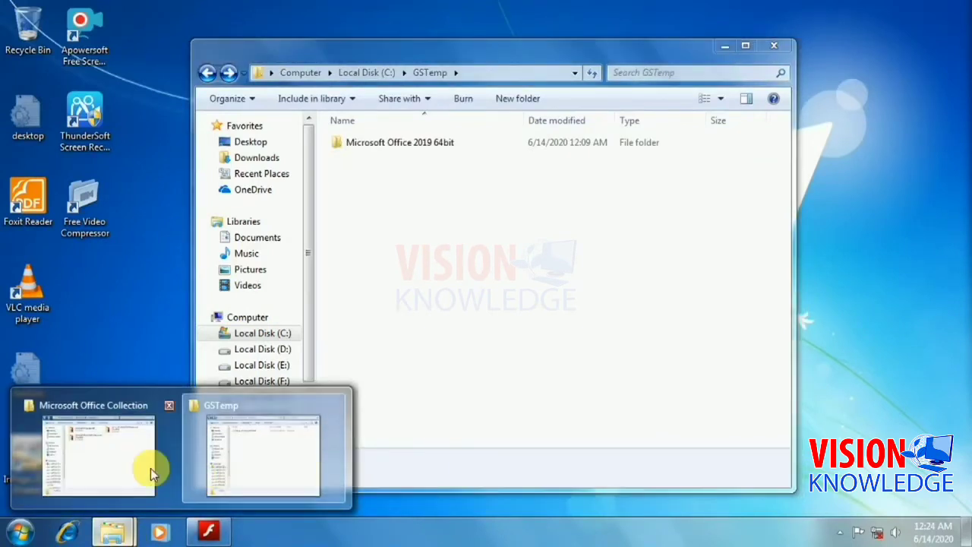
left_click(150, 468)
left_click(349, 188)
double_click(349, 189)
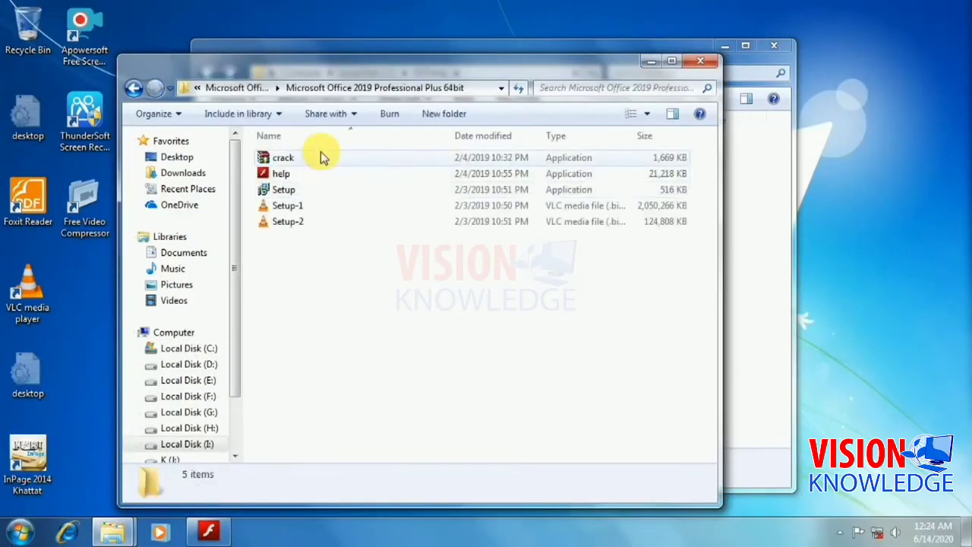
left_click(315, 160)
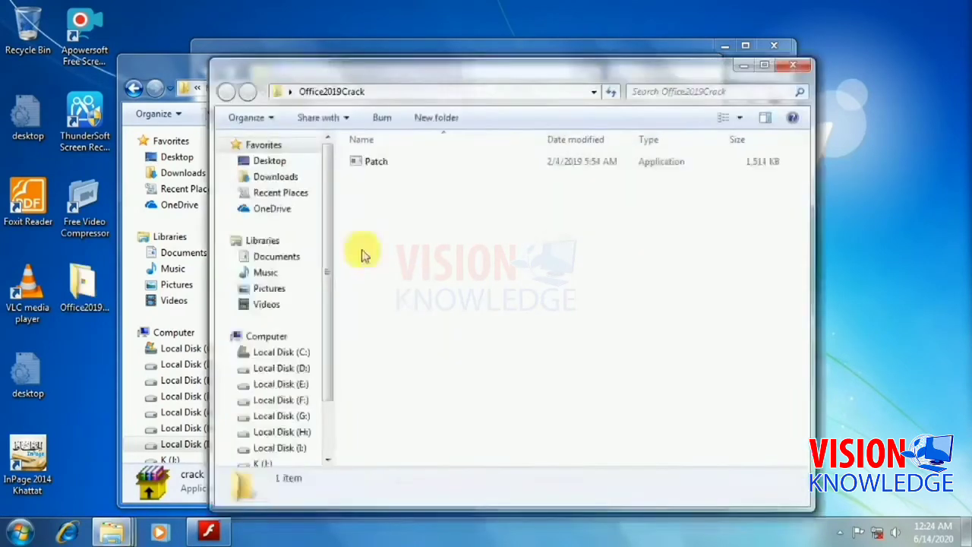
double_click(374, 163)
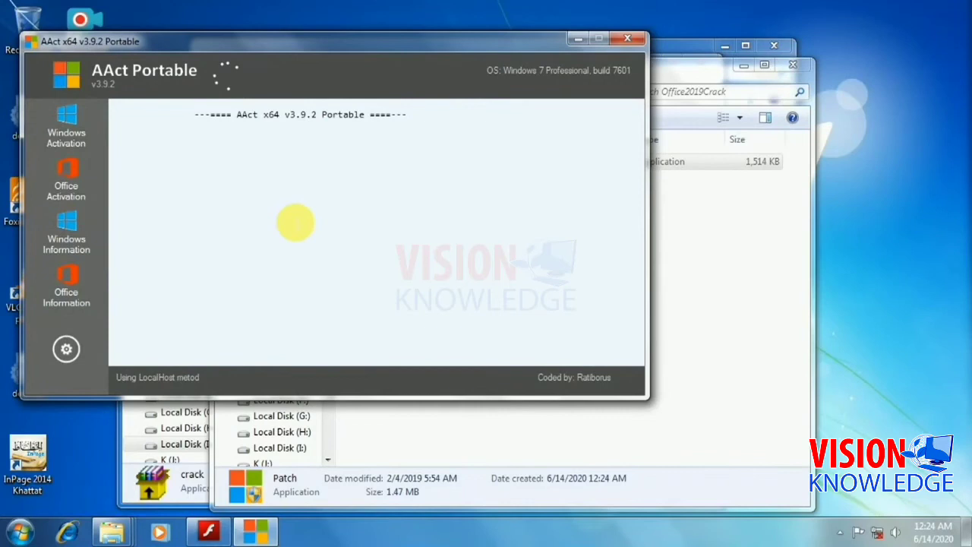
Step: Run Office Activation in AAct Portable and close the tool
left_click_drag(248, 43, 404, 47)
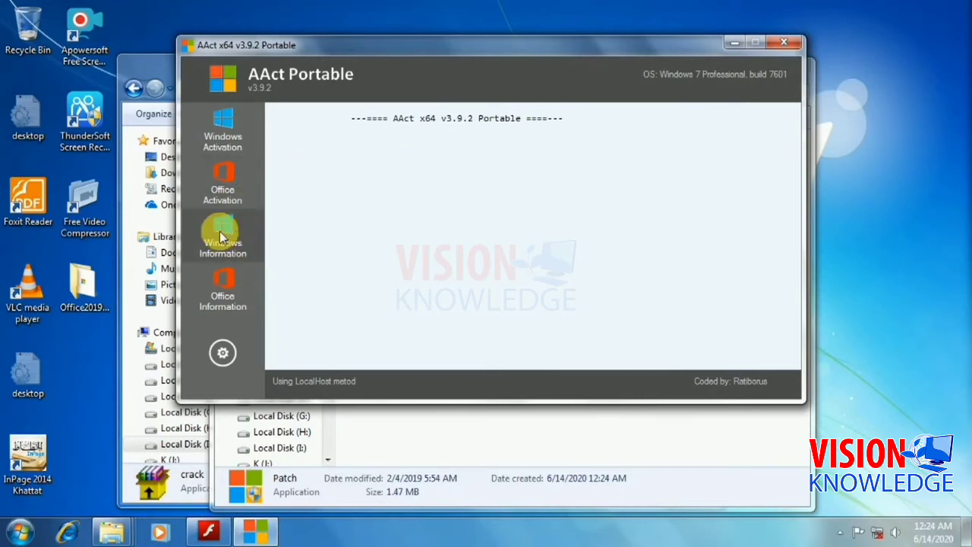
left_click(223, 188)
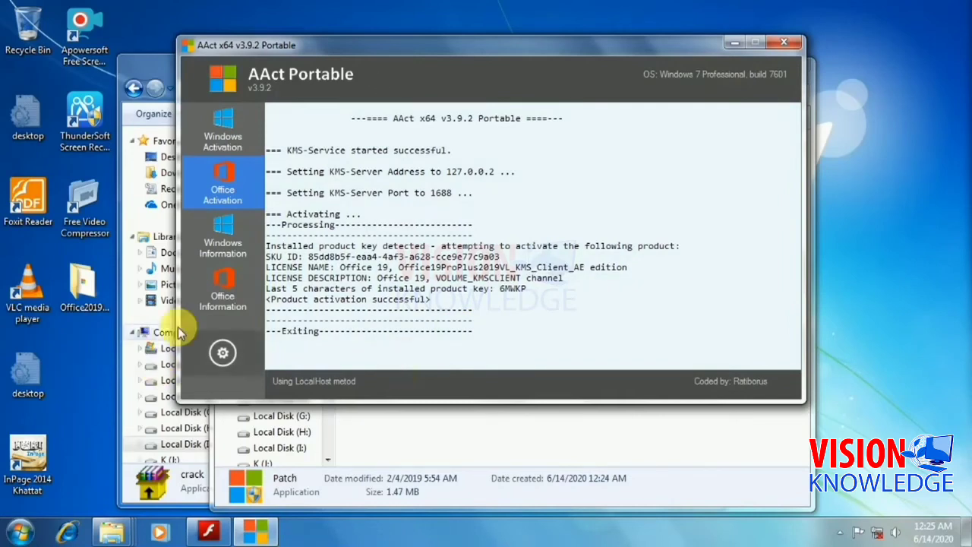
left_click(783, 46)
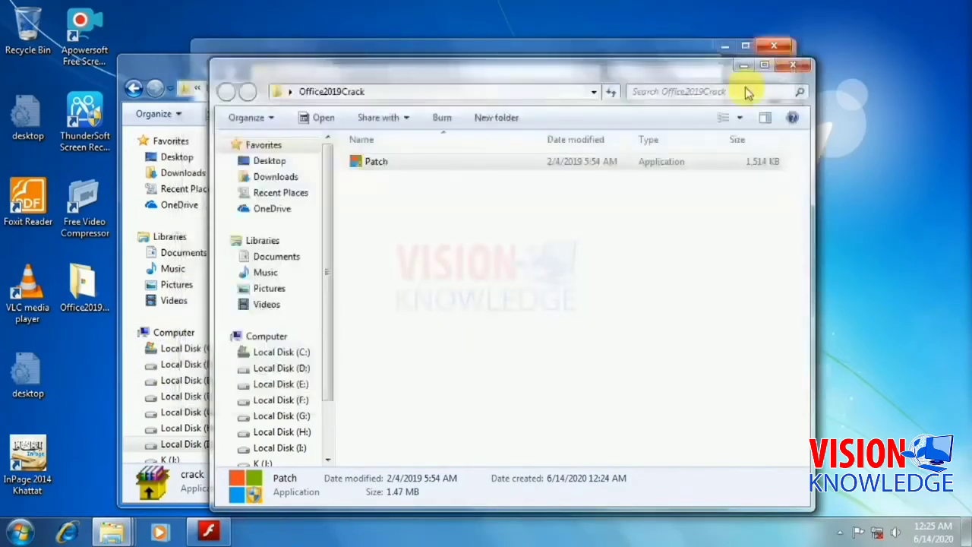
Step: Close the Office2019Crack, Microsoft Office 2019 Professional Plus 64bit and GSTemp folder windows
left_click(795, 70)
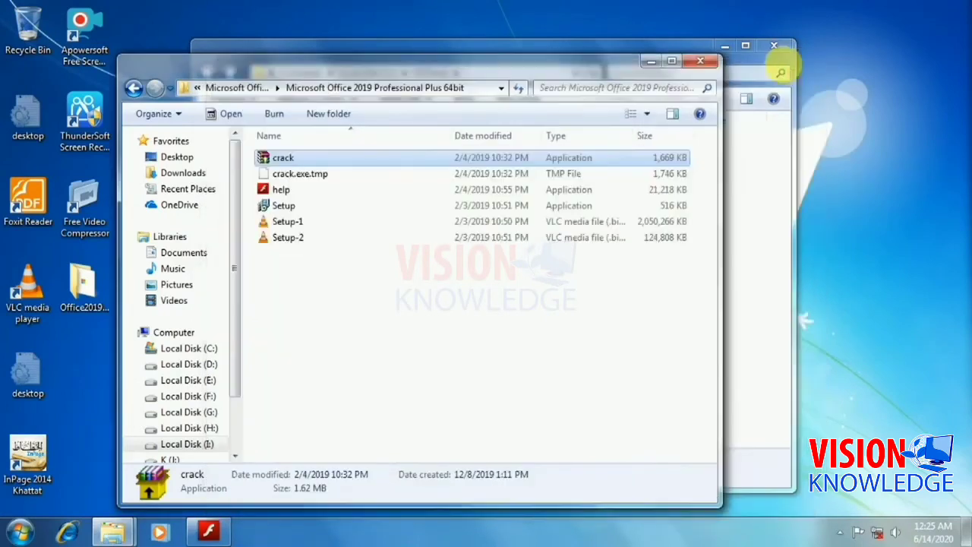
left_click(700, 60)
left_click(775, 47)
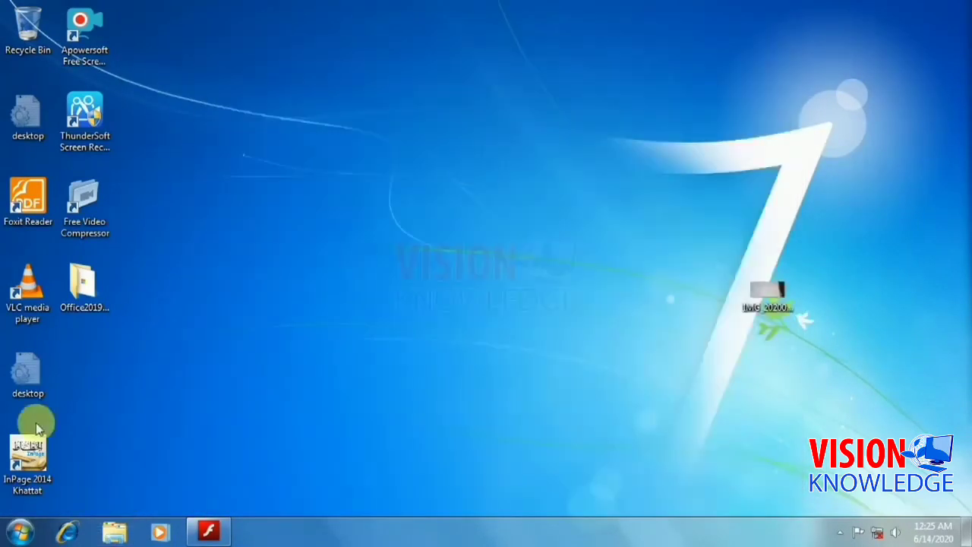
Step: Launch Word, check the Office activation status on its Account page, and close Word
left_click(20, 532)
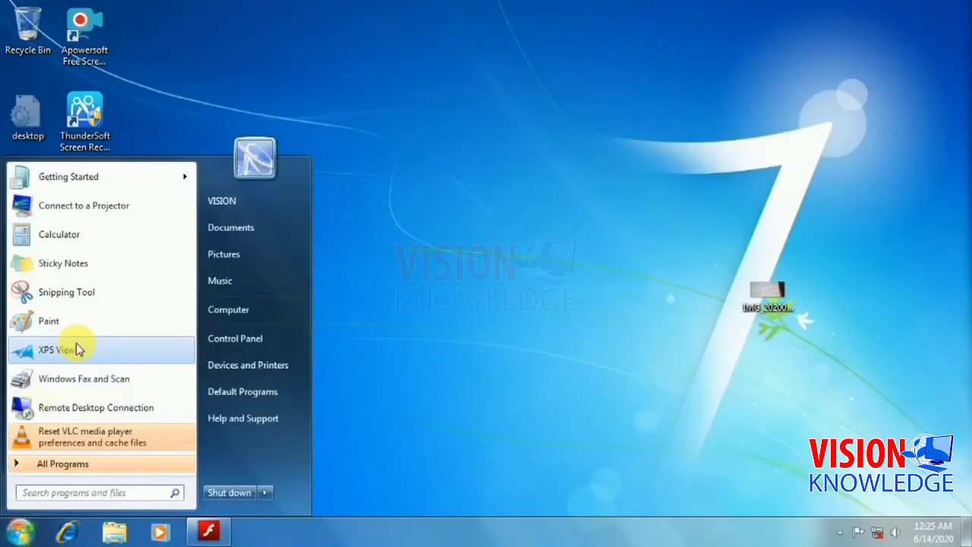
left_click(46, 463)
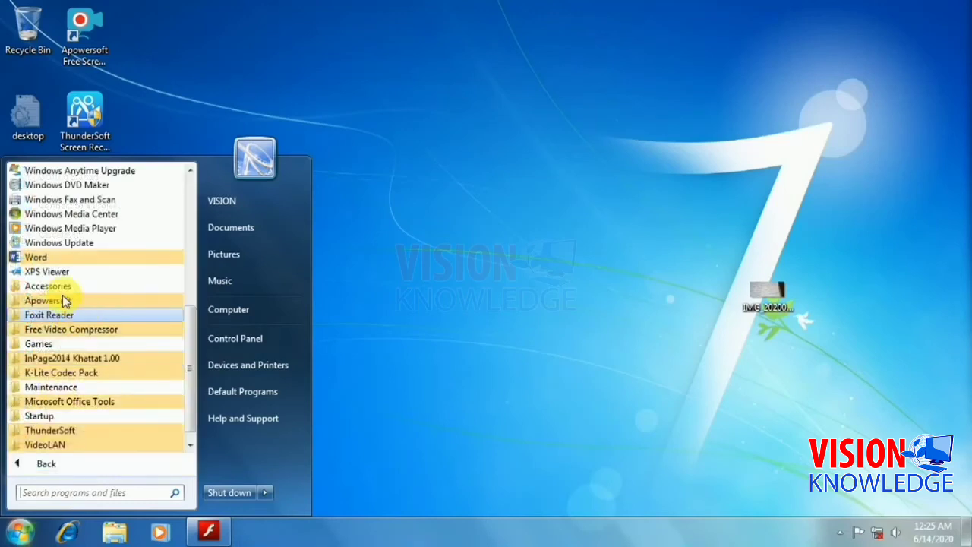
left_click(57, 257)
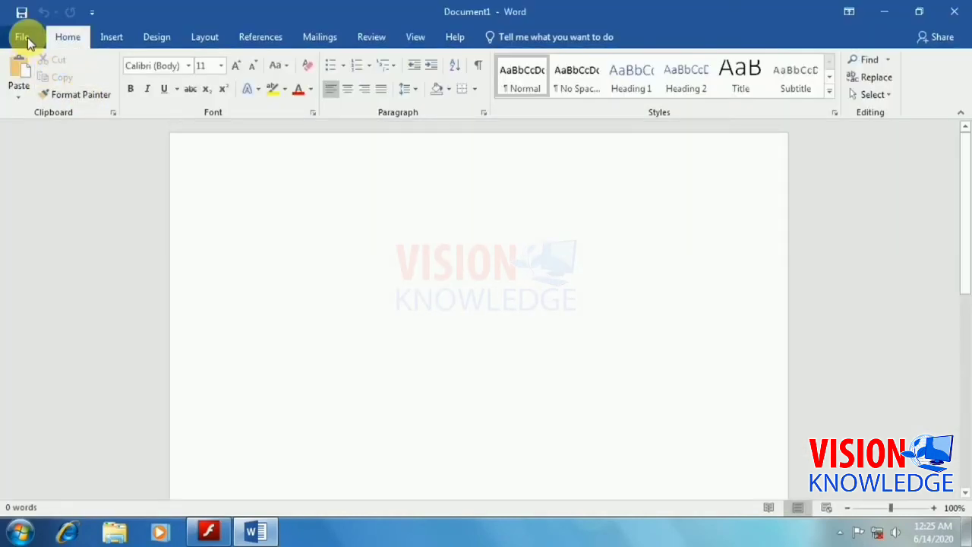
left_click(26, 37)
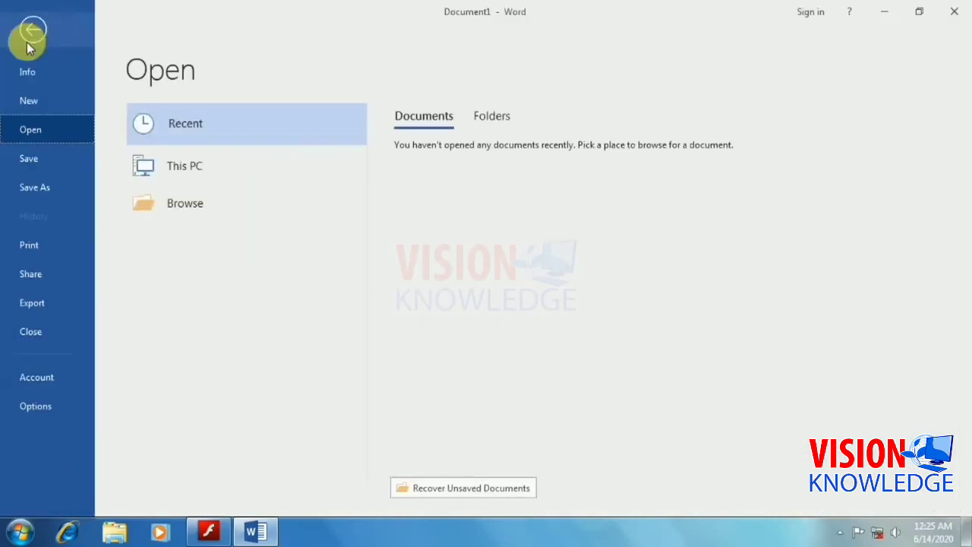
left_click(42, 380)
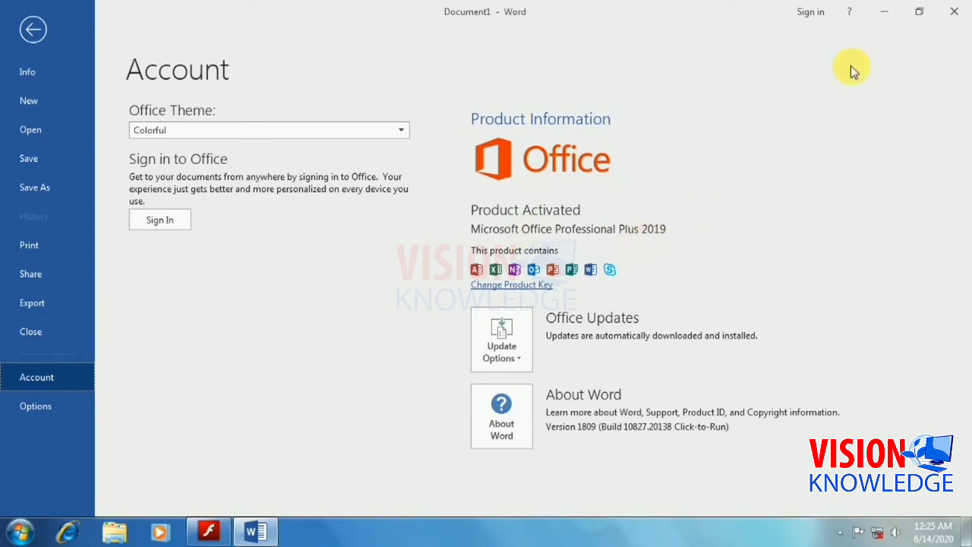
left_click(948, 14)
Step: Look through the installed programs for the Office applications, launch Excel and create a blank workbook
left_click(21, 532)
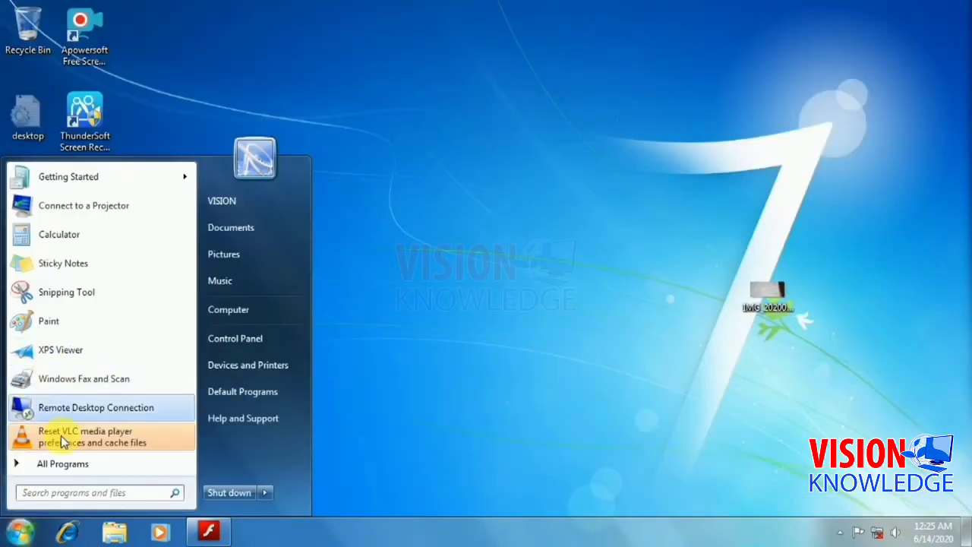
left_click(48, 463)
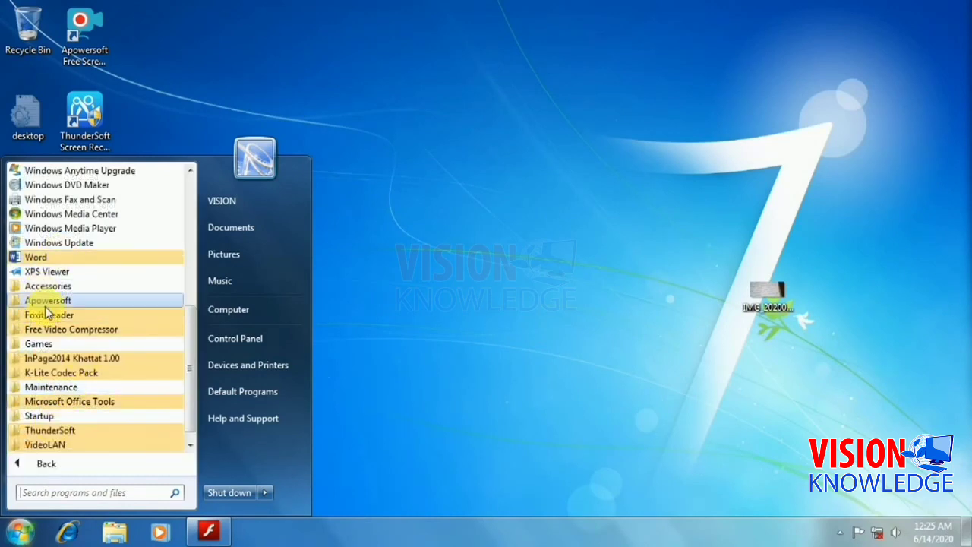
scroll(45, 306, "up", 3)
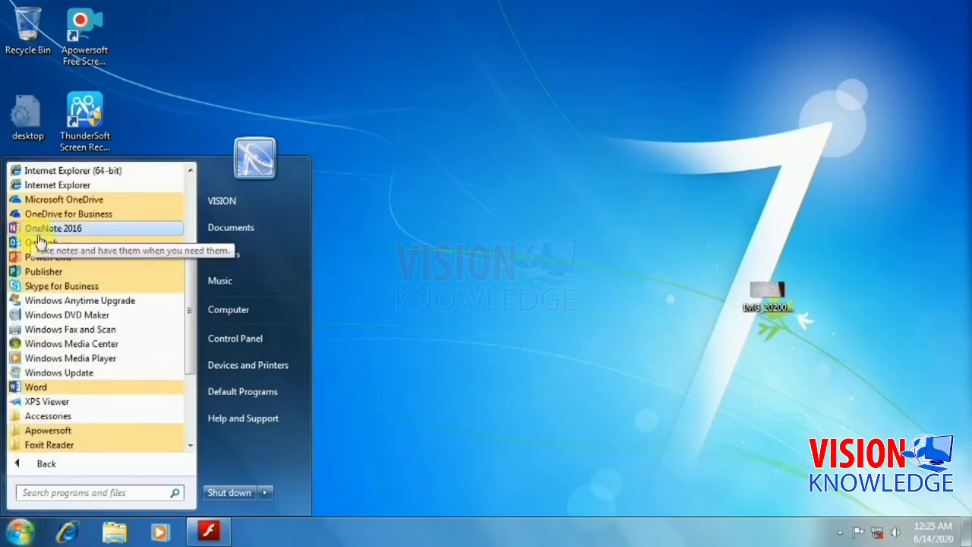
scroll(76, 276, "down", 3)
scroll(135, 382, "up", 7)
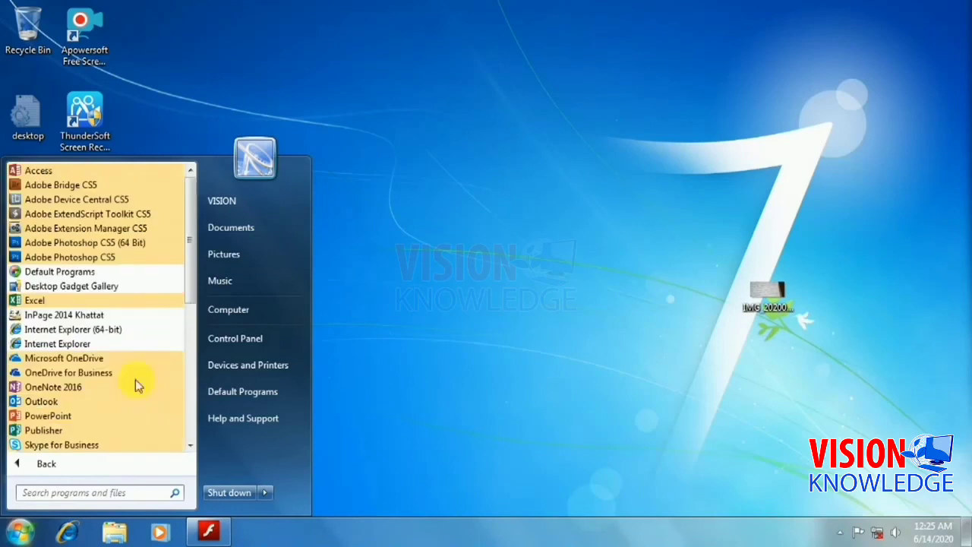
left_click(42, 298)
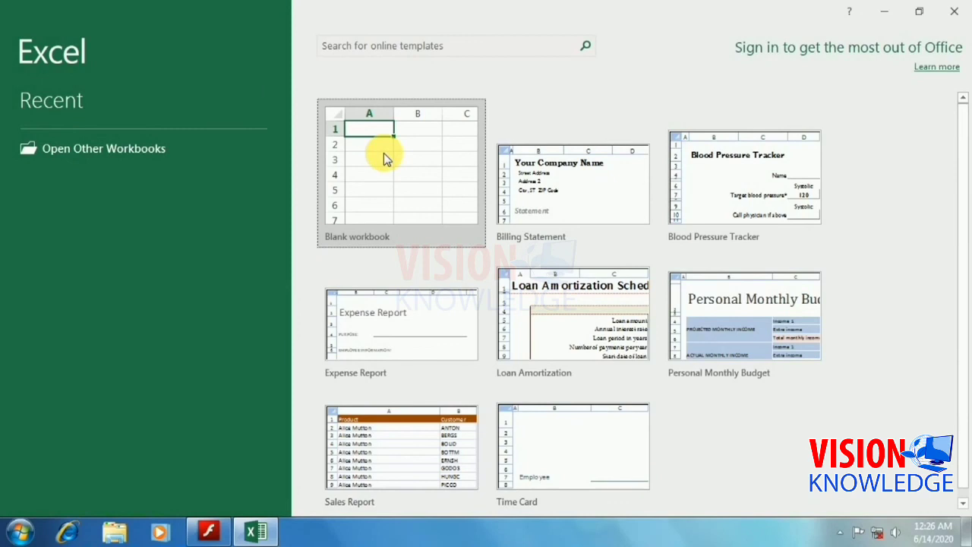
left_click(383, 153)
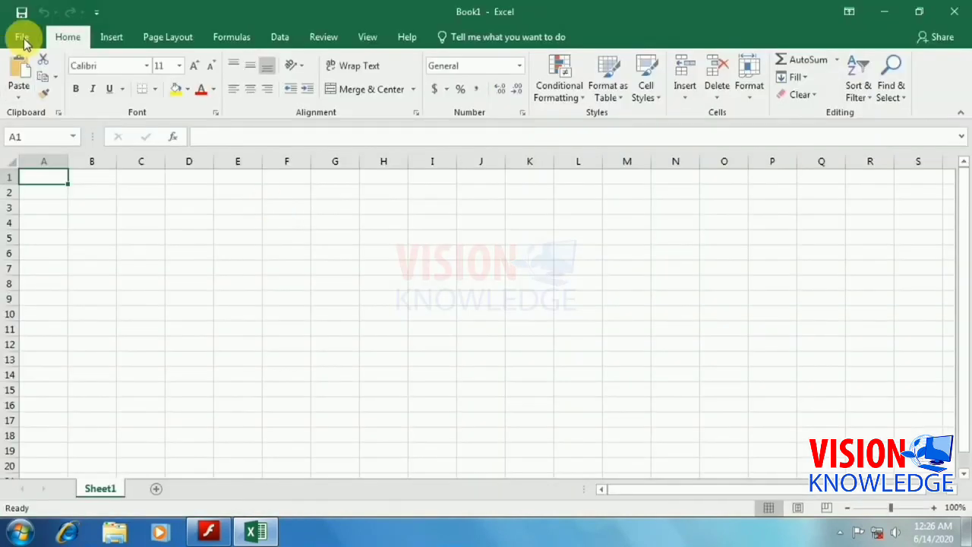
Step: Check the Office product information and activation status on Excel's Account page, and close Excel
left_click(22, 37)
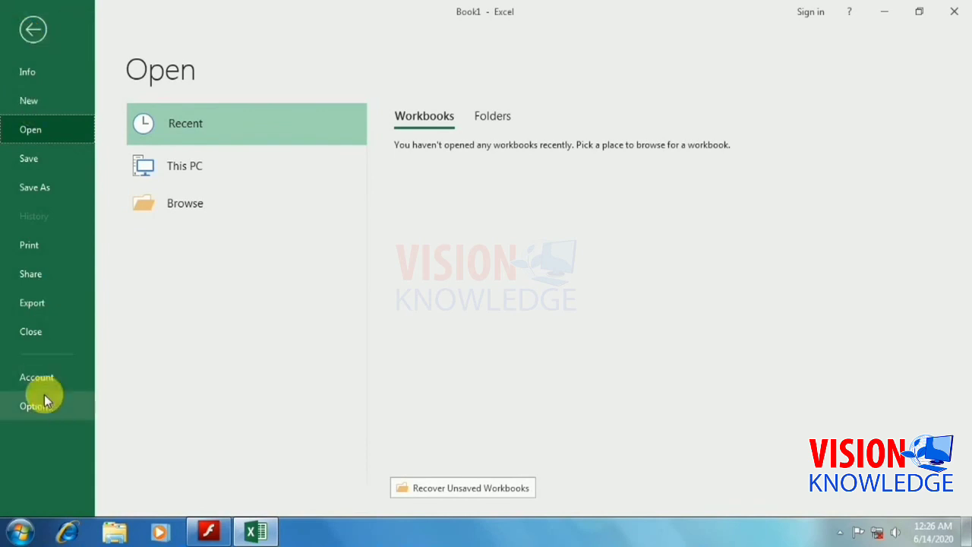
left_click(44, 386)
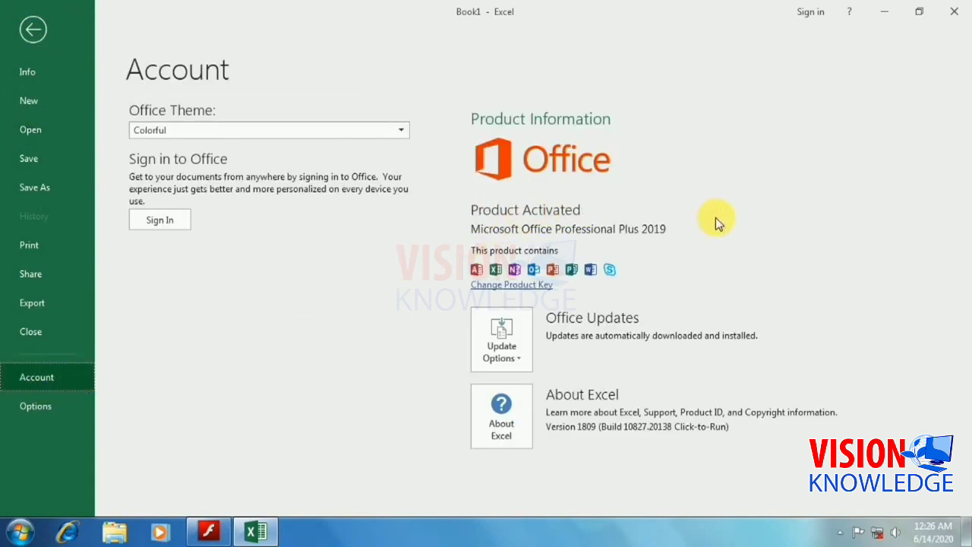
left_click(953, 11)
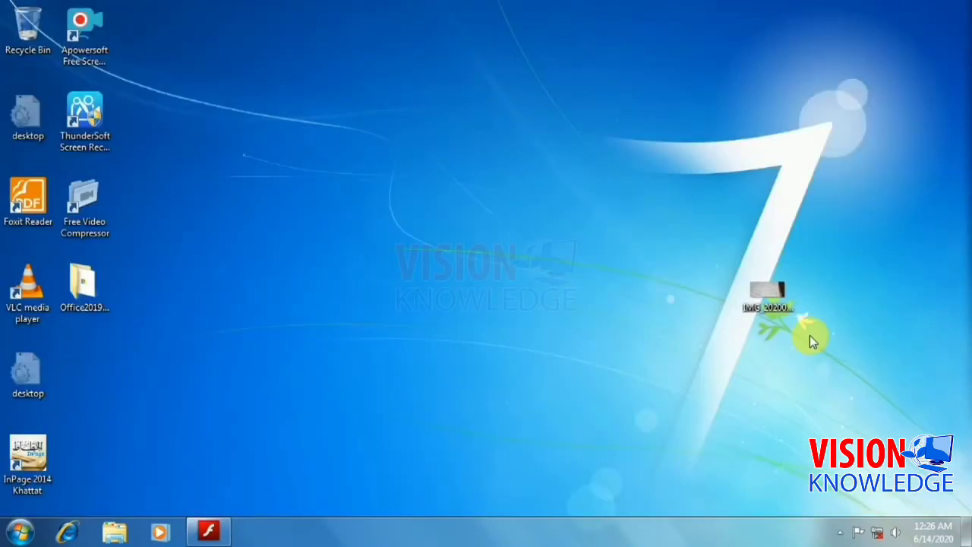